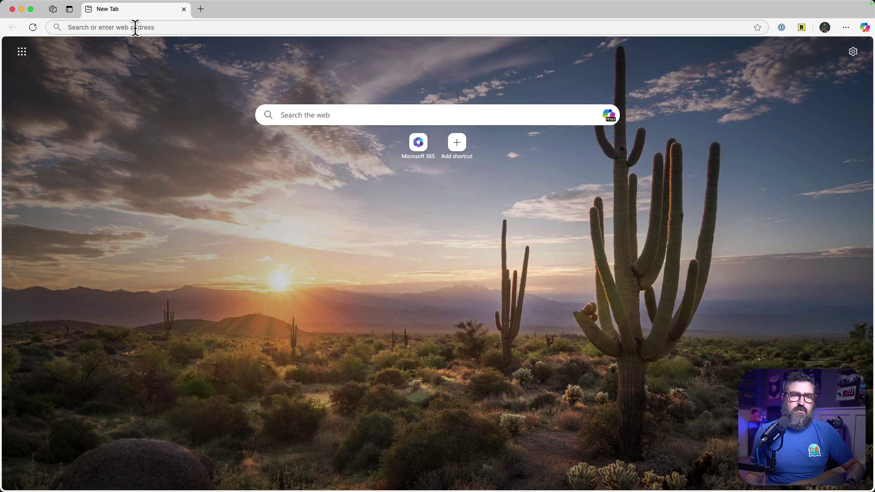
Go to microsoft365.com and open Copilot's Search page with recommended files
click(136, 28)
text(microsoft365.com)
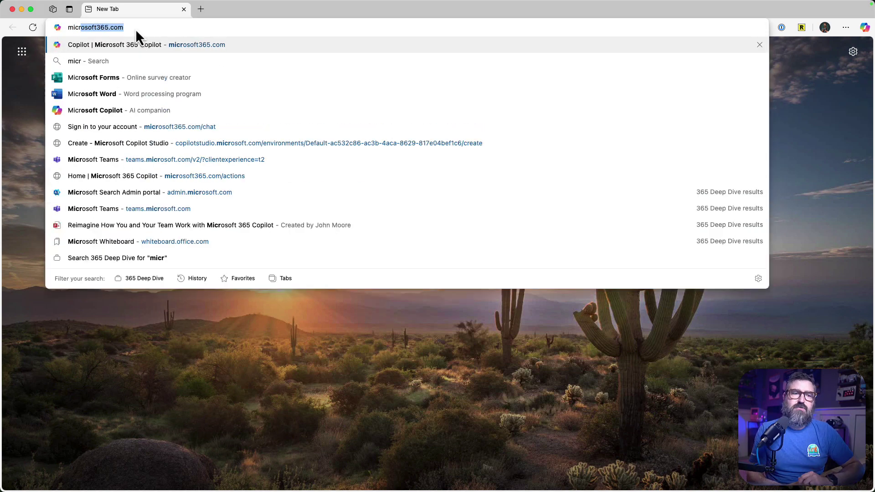
key(Return)
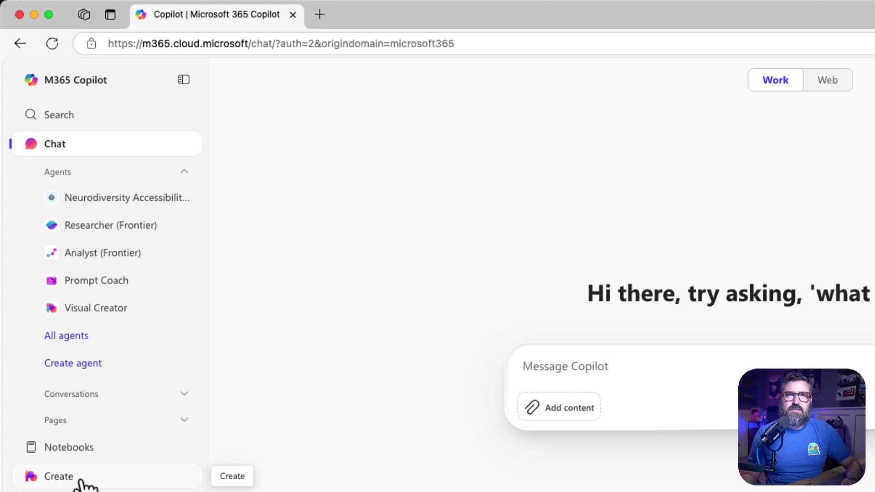
click(39, 76)
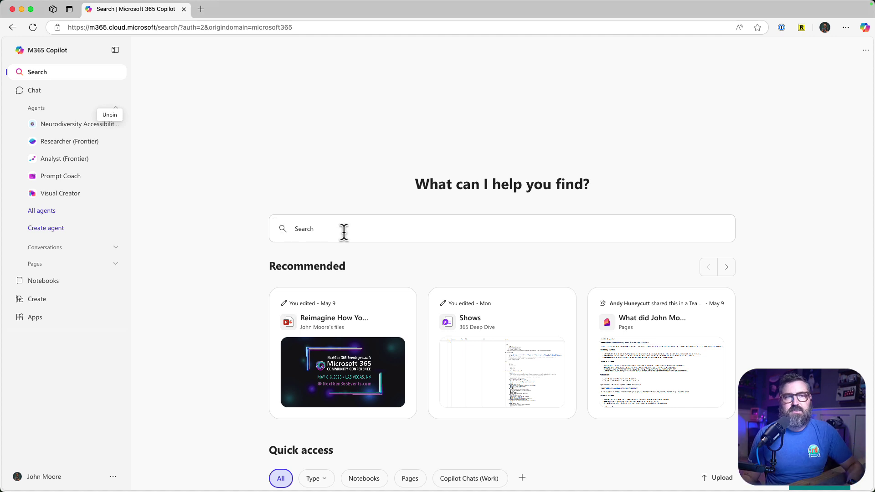
Switch from Search back to the Copilot Chat page with an empty message box
click(65, 94)
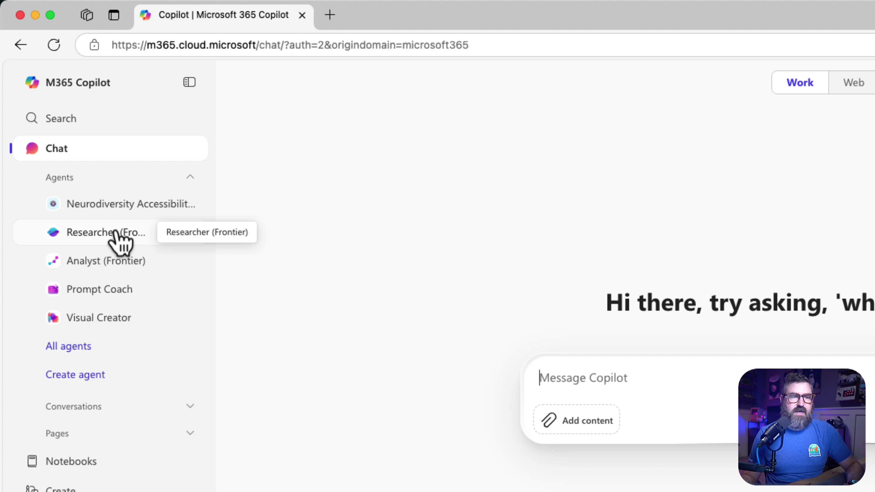
Open the Researcher (Frontier) agent, then collapse and re-expand the Agents list
click(117, 233)
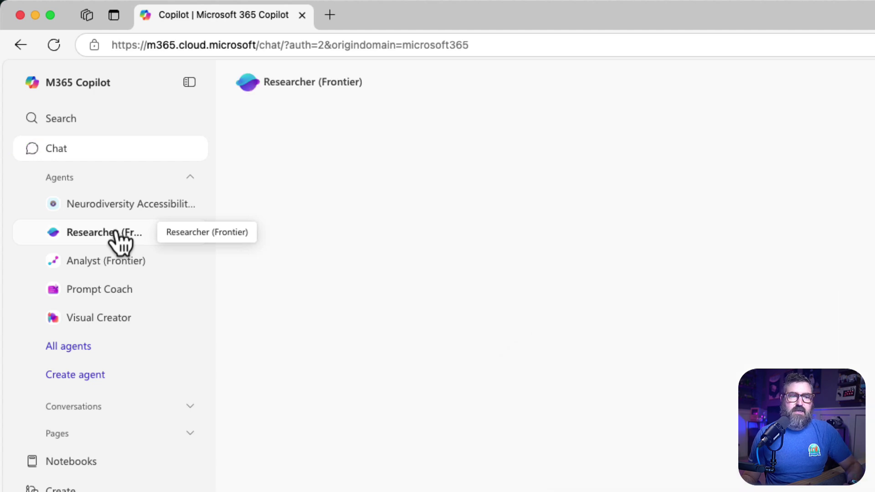
click(119, 180)
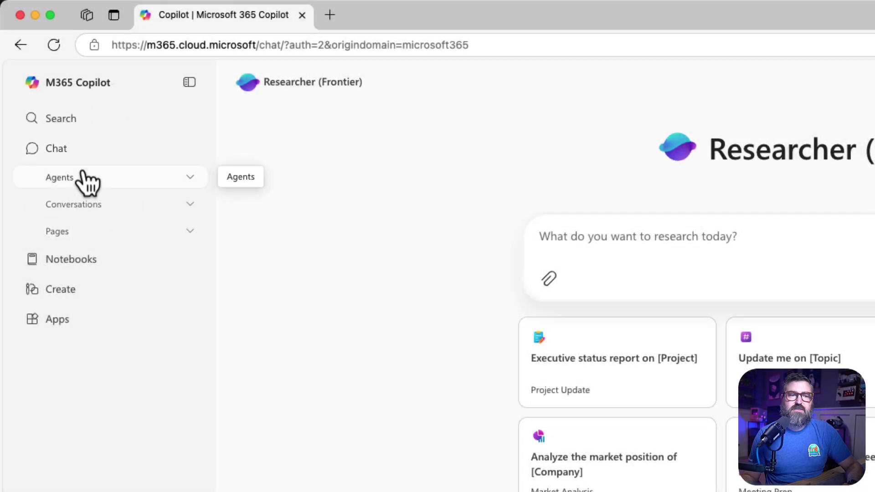
click(87, 177)
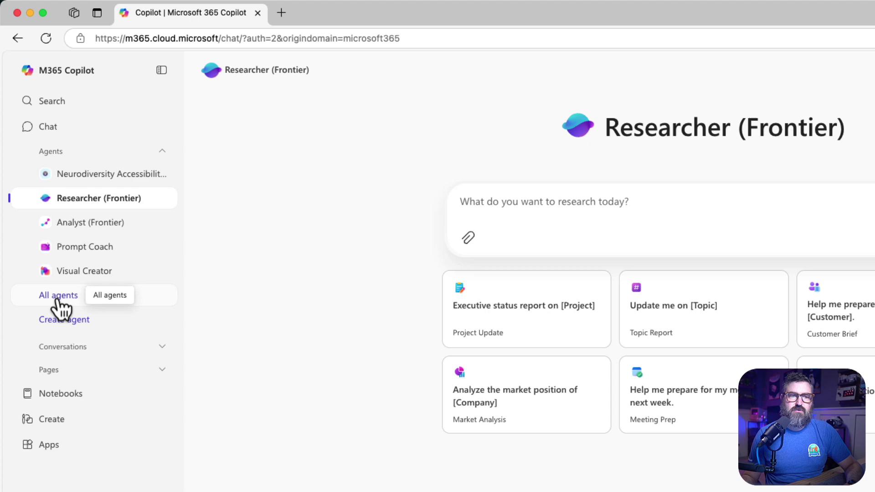
Open the Agent Store through All agents and scroll through the available agents
click(43, 213)
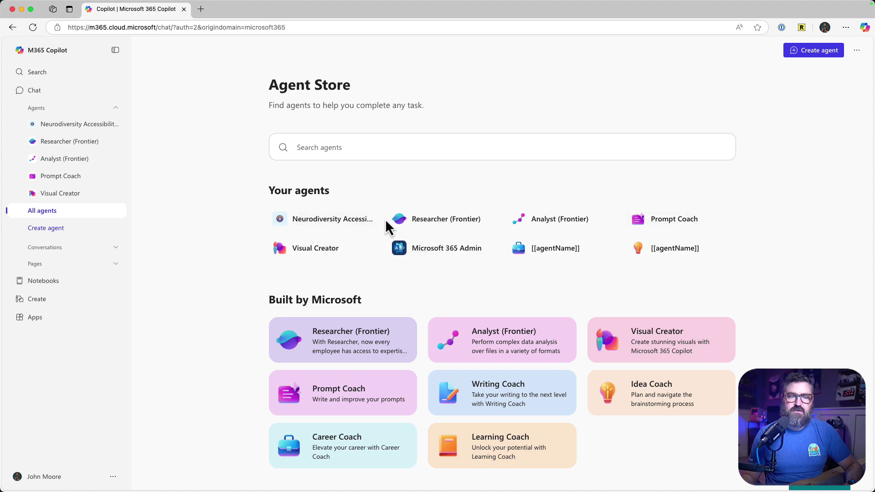
scroll(387, 220, down, 3)
scroll(302, 291, down, 3)
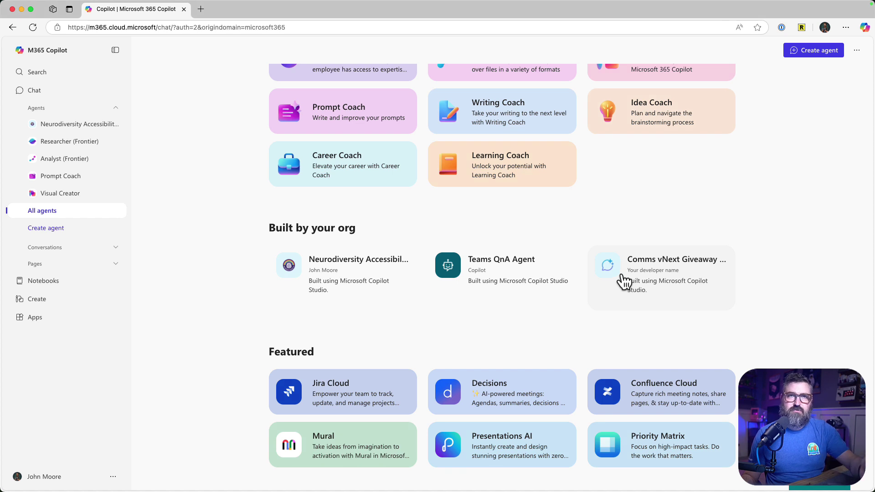
scroll(625, 282, down, 5)
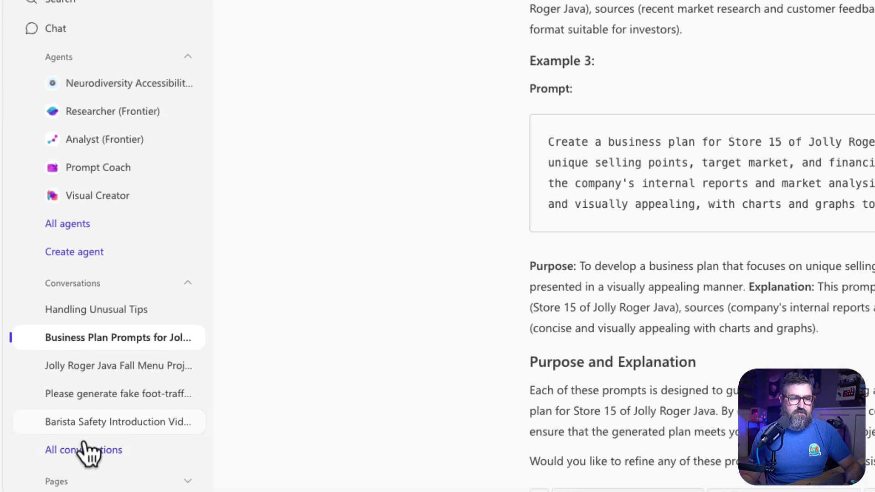
Open All conversations and scroll the chat history back through April
click(54, 351)
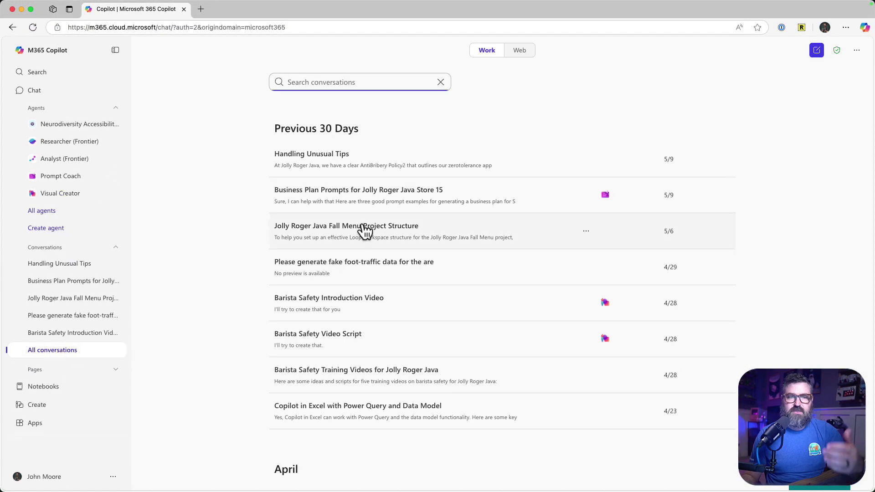
scroll(365, 230, down, 5)
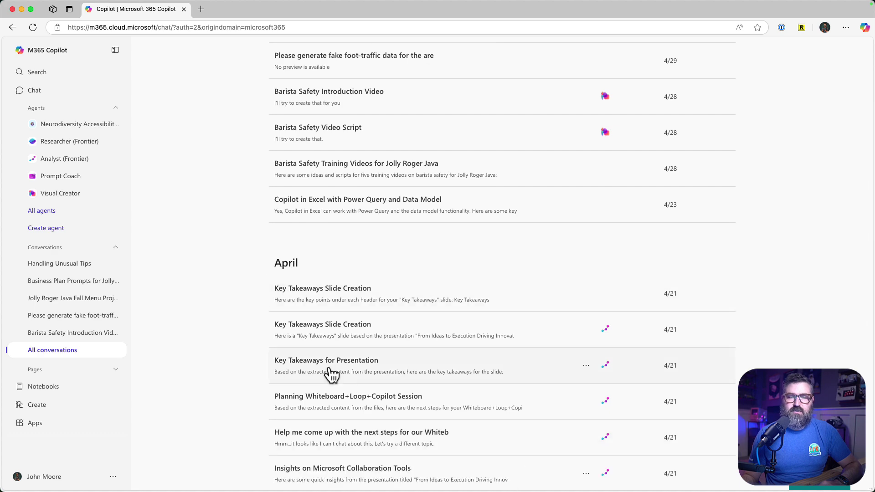
scroll(332, 360, down, 3)
scroll(333, 337, down, 5)
scroll(333, 336, down, 6)
scroll(334, 336, down, 5)
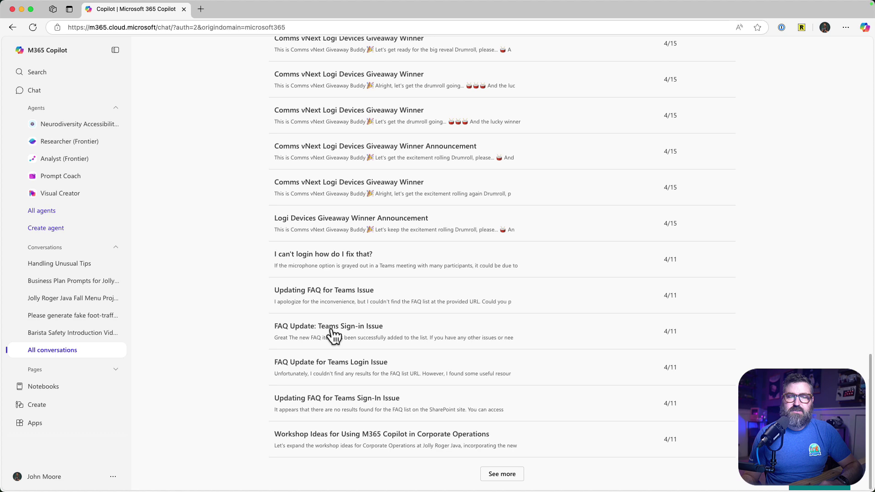
scroll(583, 303, up, 15)
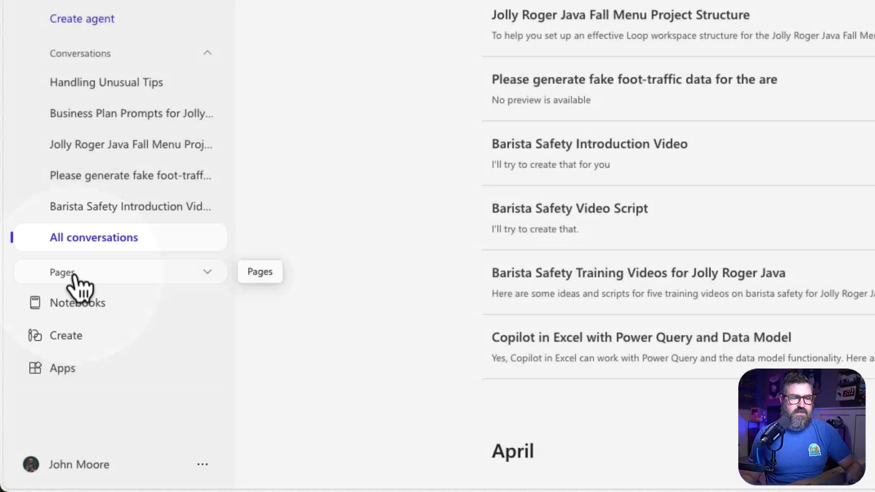
Expand Pages and open All pages, scrolling back to March
click(75, 273)
scroll(75, 278, down, 2)
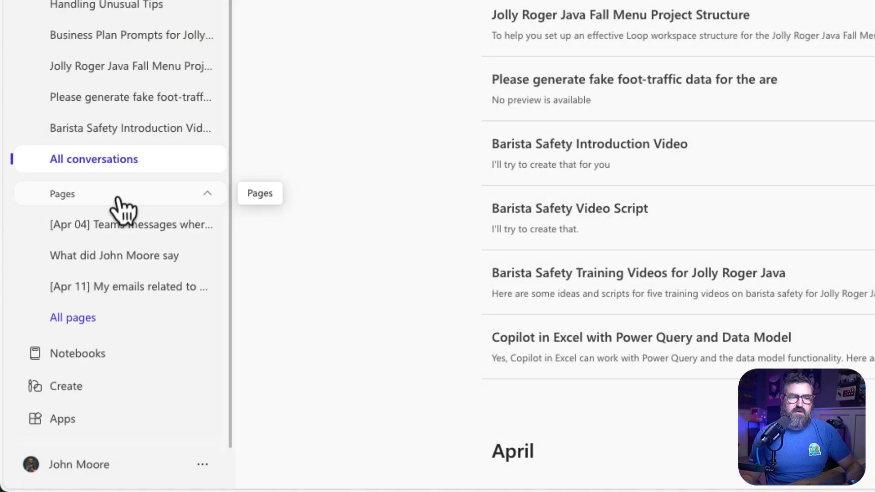
click(87, 319)
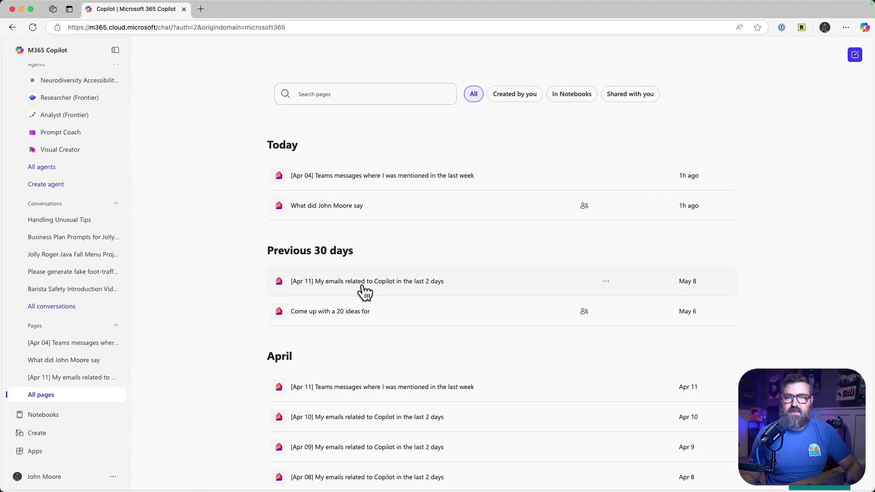
scroll(355, 427, down, 5)
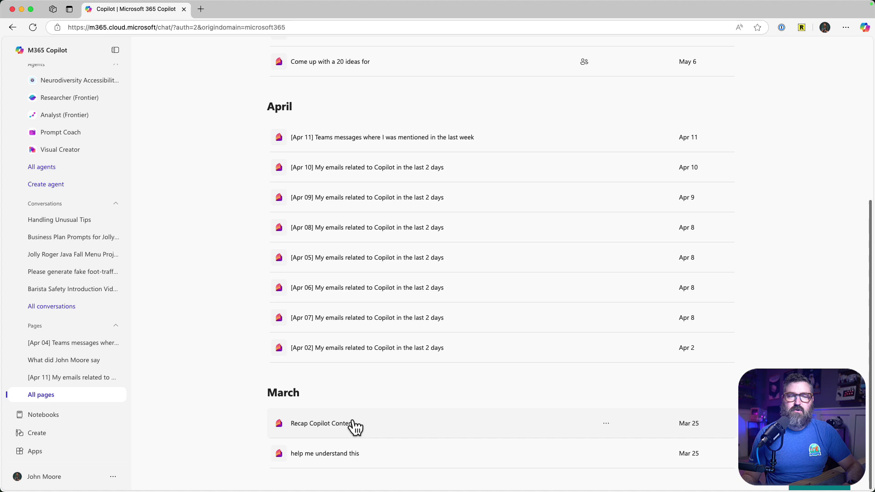
Collapse the Pages, Conversations and Agents lists and start a fresh chat
click(67, 330)
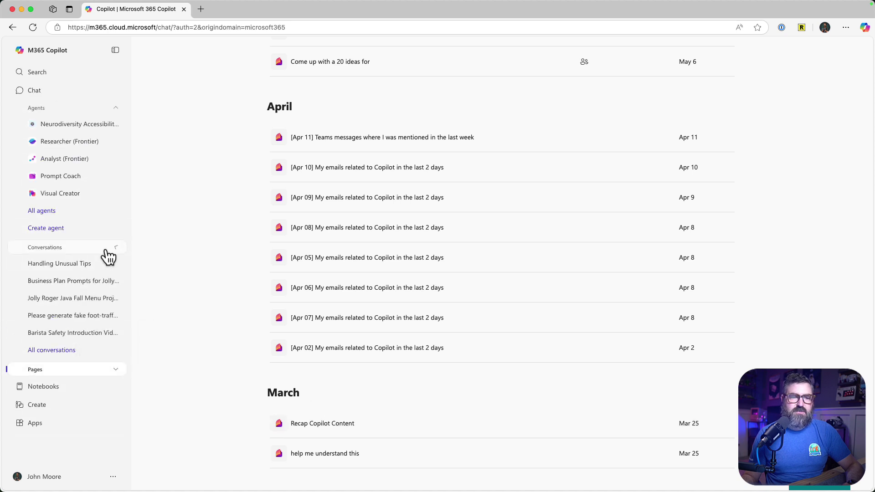
click(108, 252)
click(103, 111)
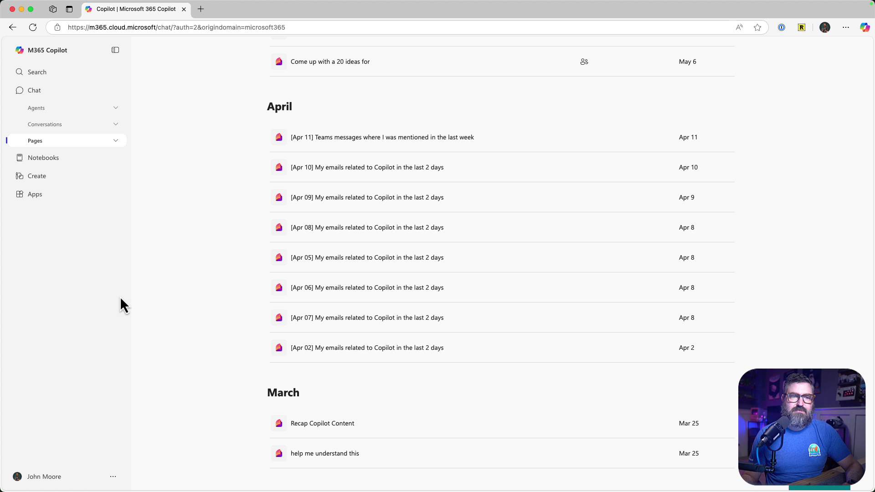
click(47, 91)
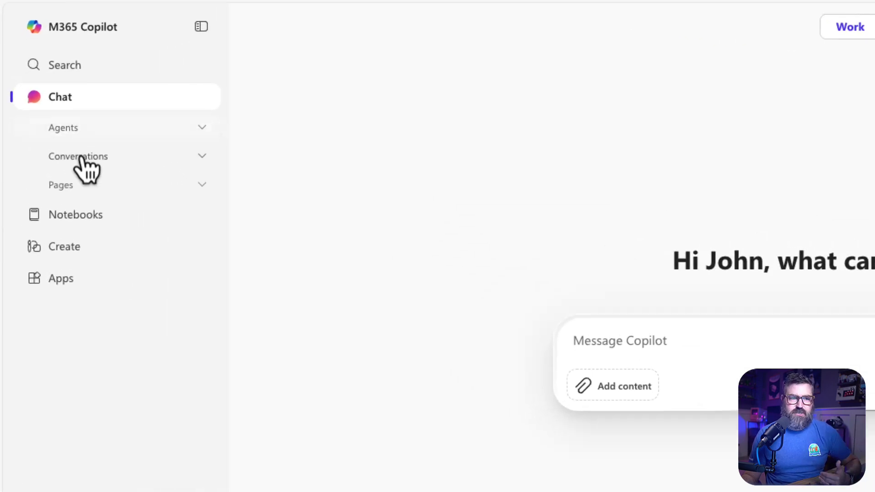
Open the M365Conf Workshop notebook from Notebooks, allowing the location request
click(78, 226)
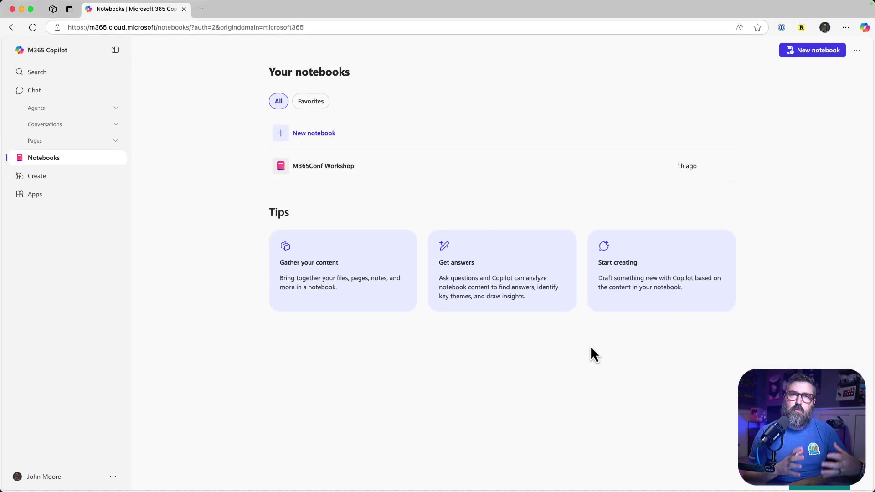
click(333, 179)
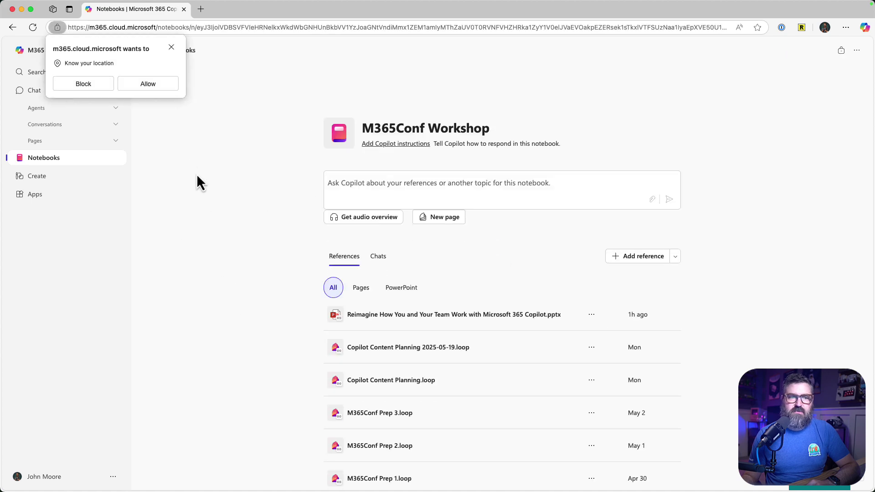
click(147, 83)
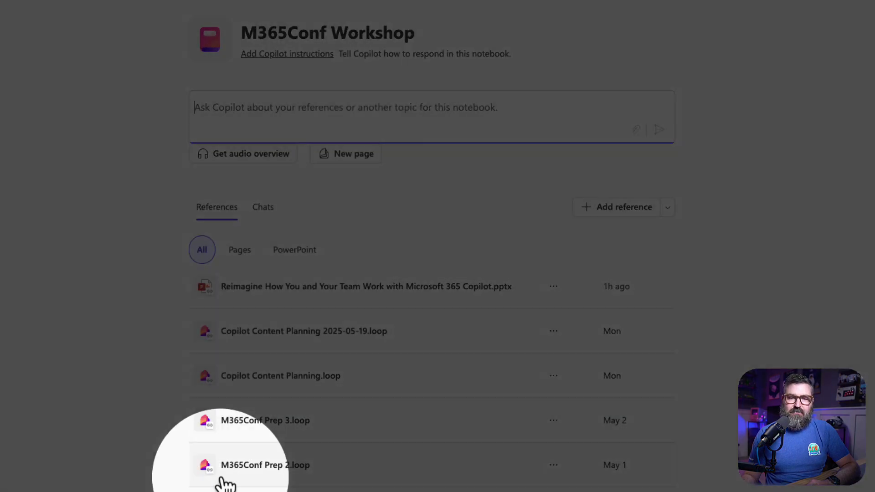
scroll(319, 360, down, 3)
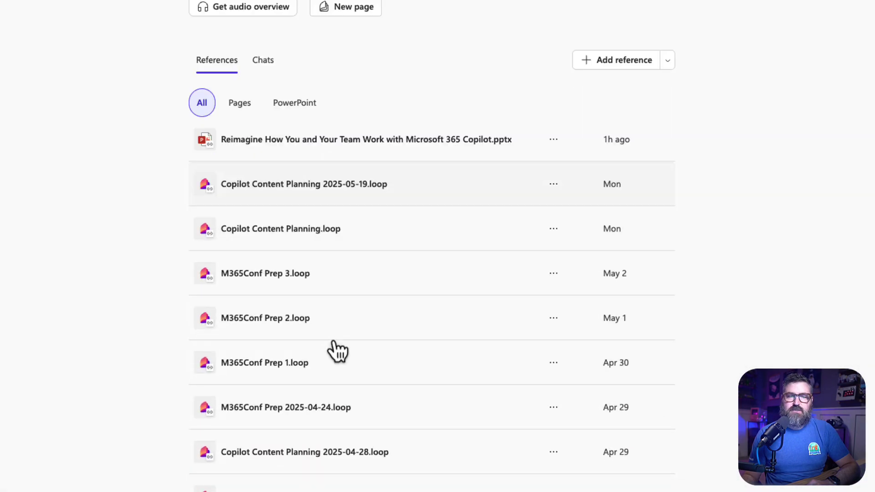
Filter references by Pages, PowerPoint and All, check Chats, then return to References
click(241, 113)
click(297, 110)
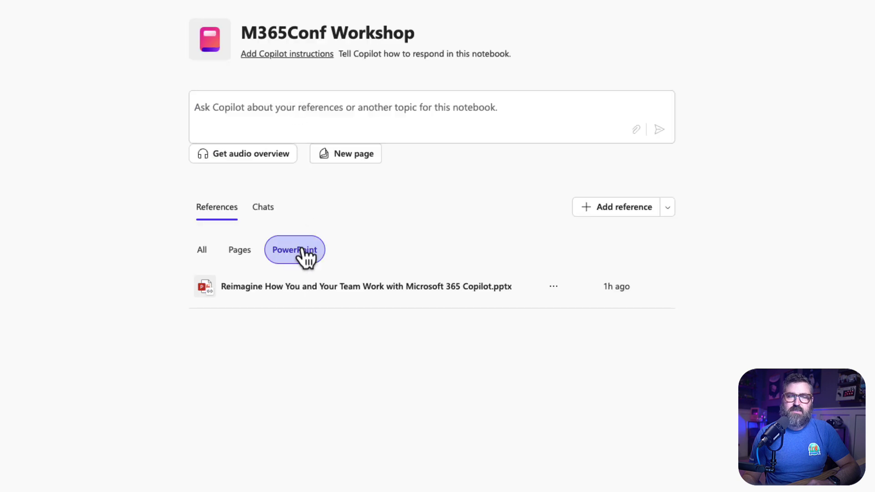
click(203, 255)
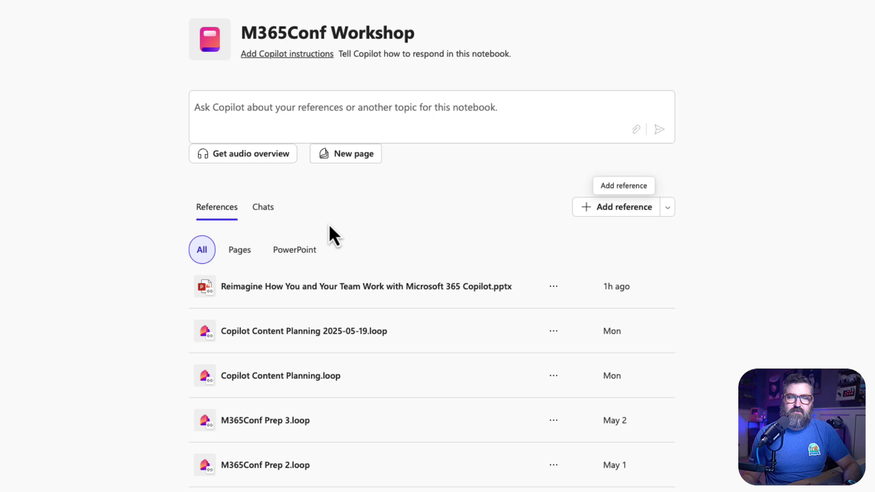
click(271, 215)
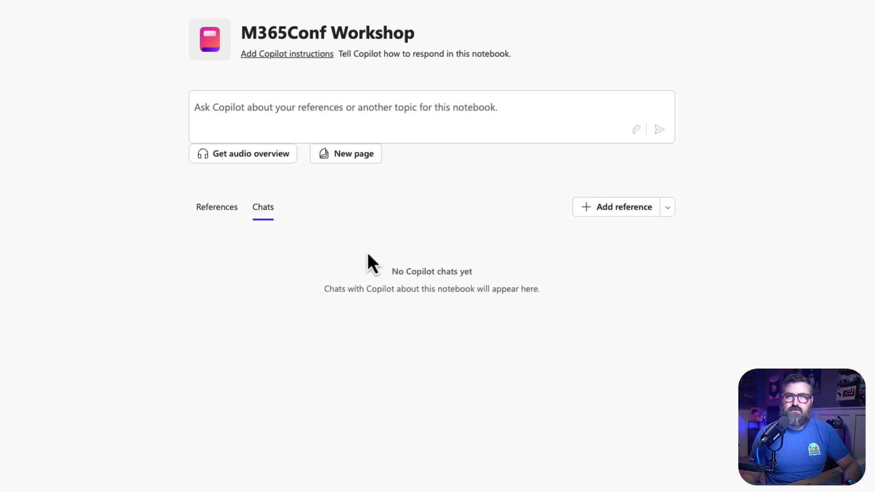
click(241, 184)
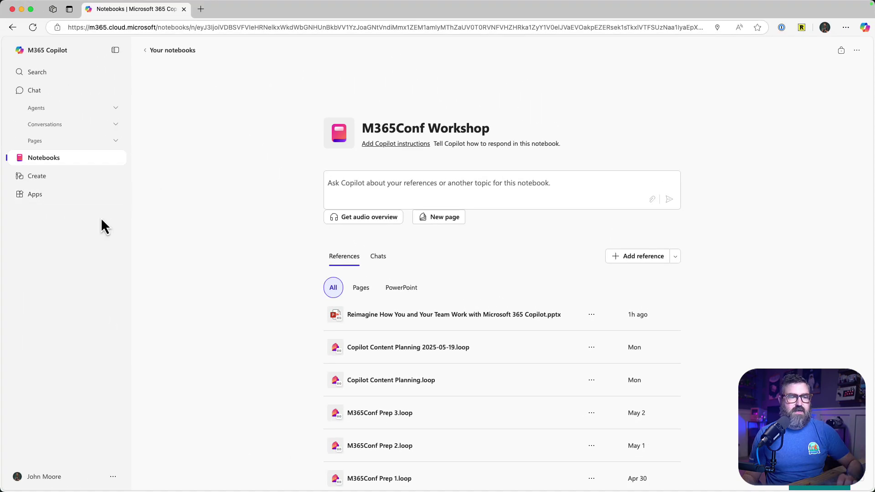
View the Create poster gallery, then return to the Chat start page
click(52, 181)
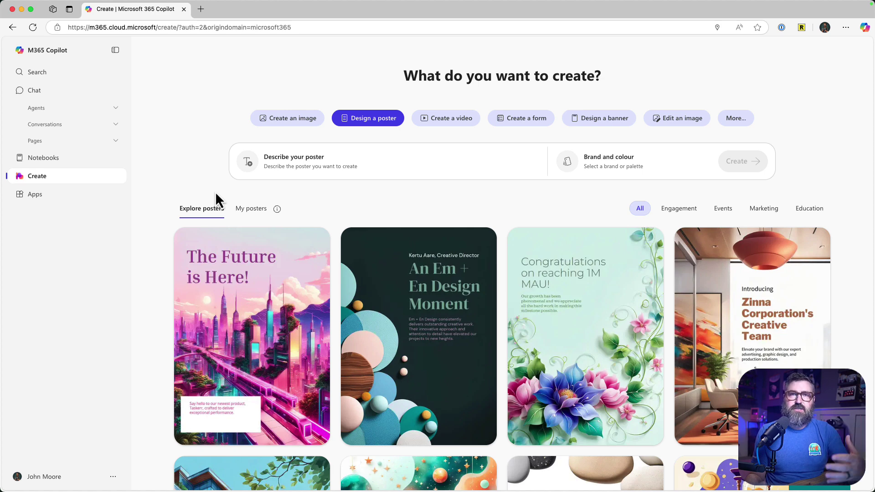
click(46, 93)
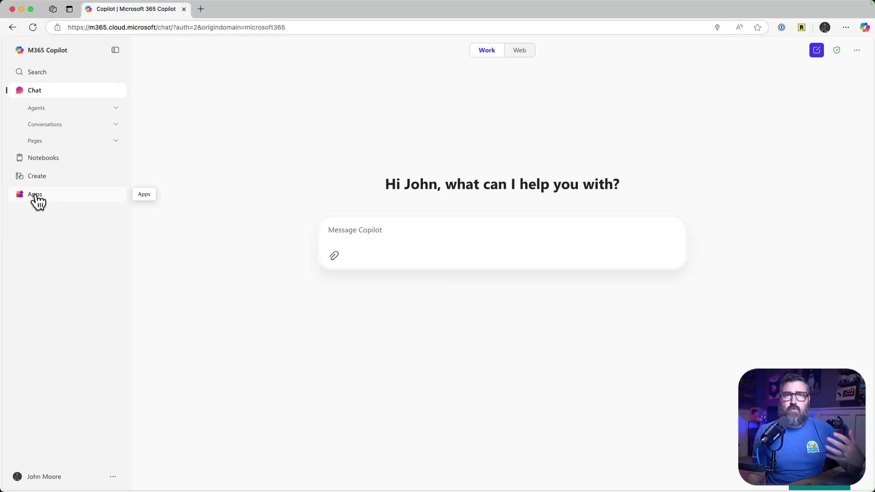
Open the Apps page, glance at All apps, then return to Apps
click(38, 201)
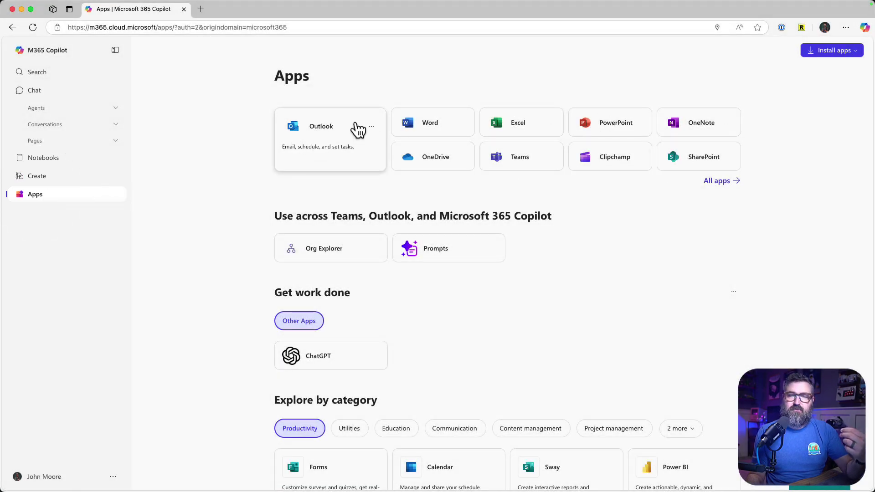
scroll(697, 171, down, 5)
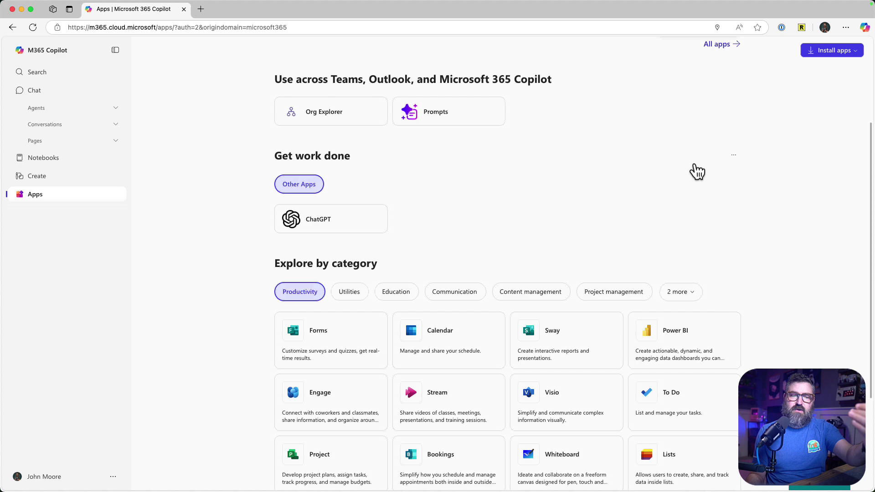
scroll(697, 170, down, 3)
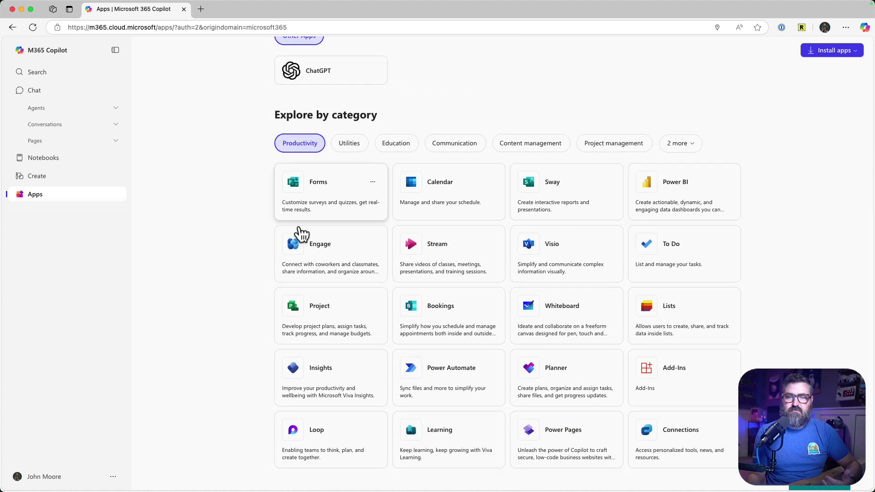
scroll(674, 235, up, 8)
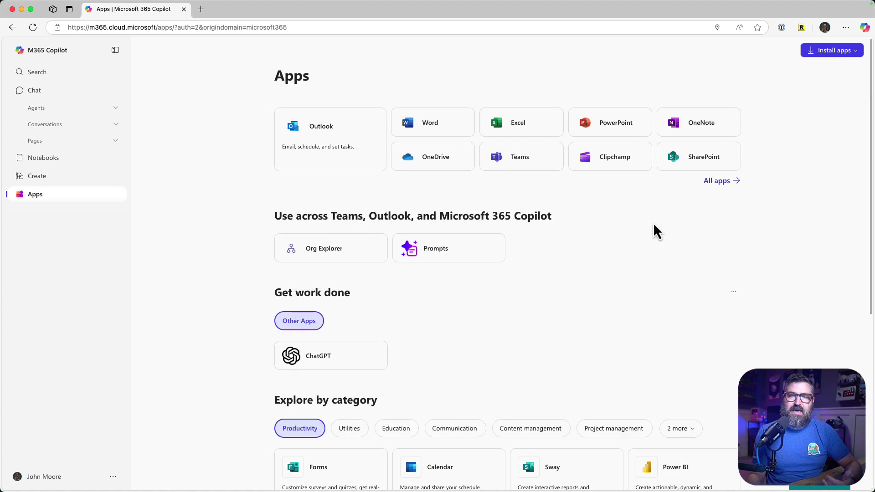
click(719, 180)
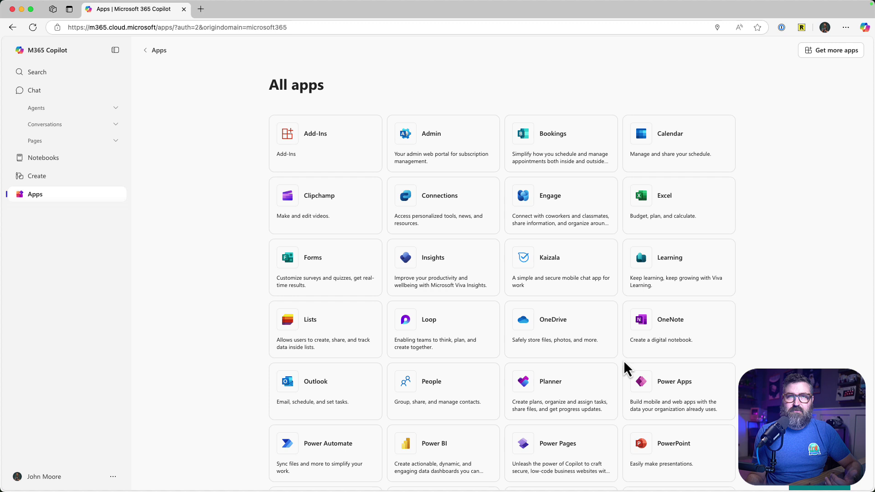
key(super+bracketleft)
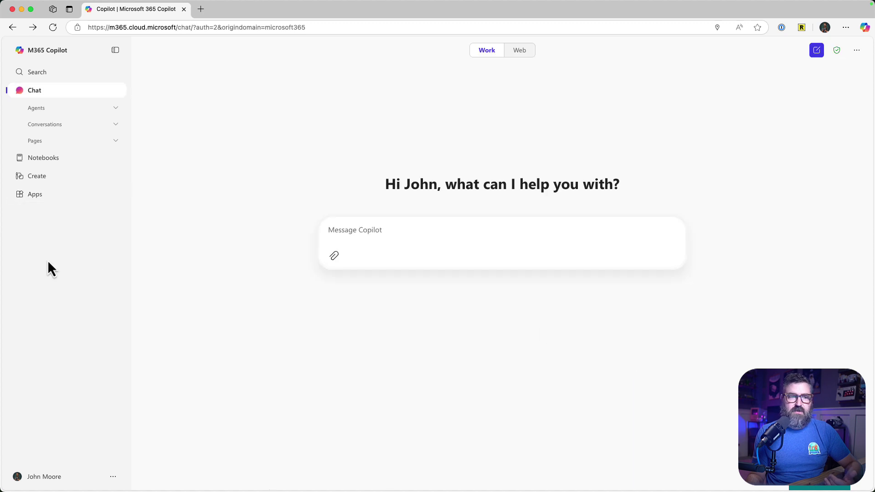
click(34, 196)
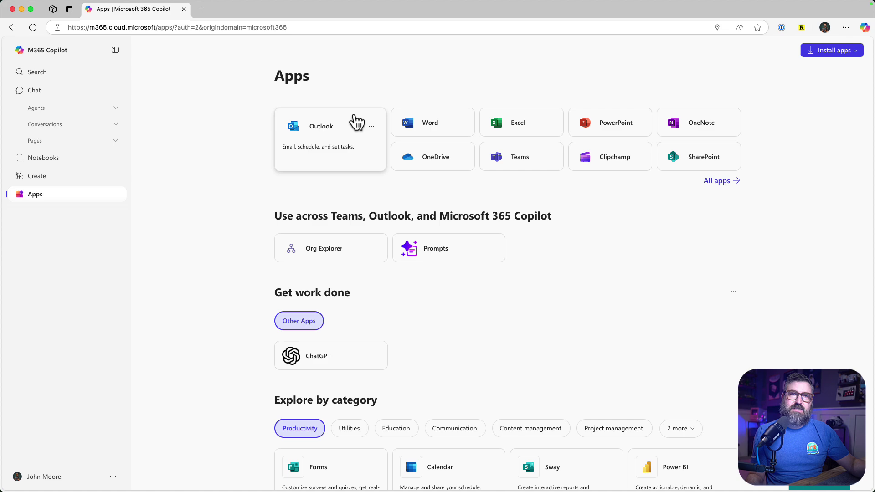
Pin Outlook, OneDrive, Teams, Clipchamp and SharePoint to the sidebar
click(371, 130)
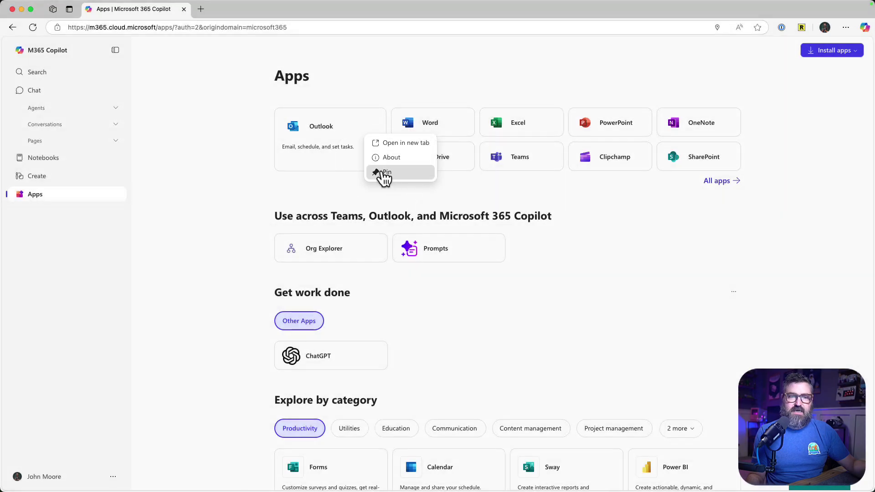
click(383, 173)
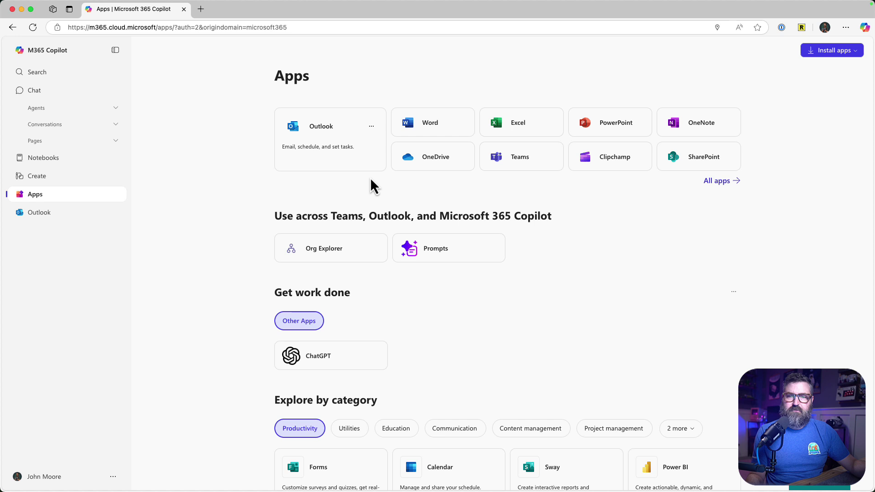
click(462, 159)
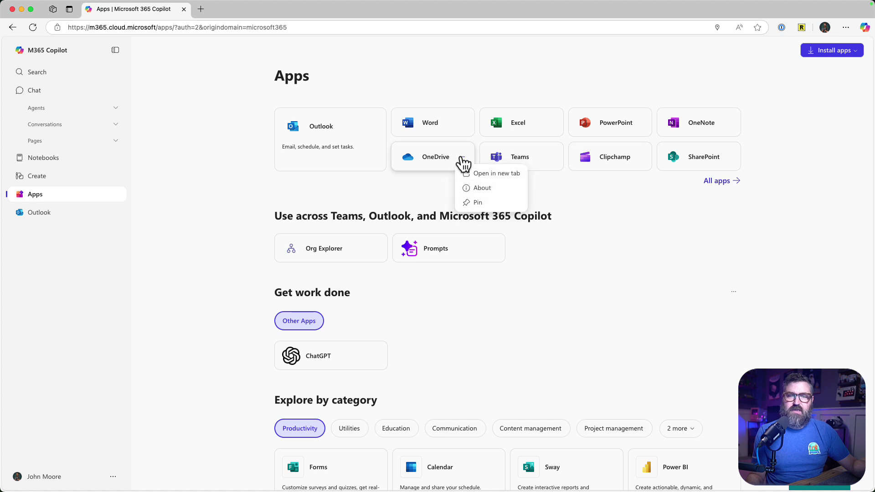
click(472, 203)
click(550, 158)
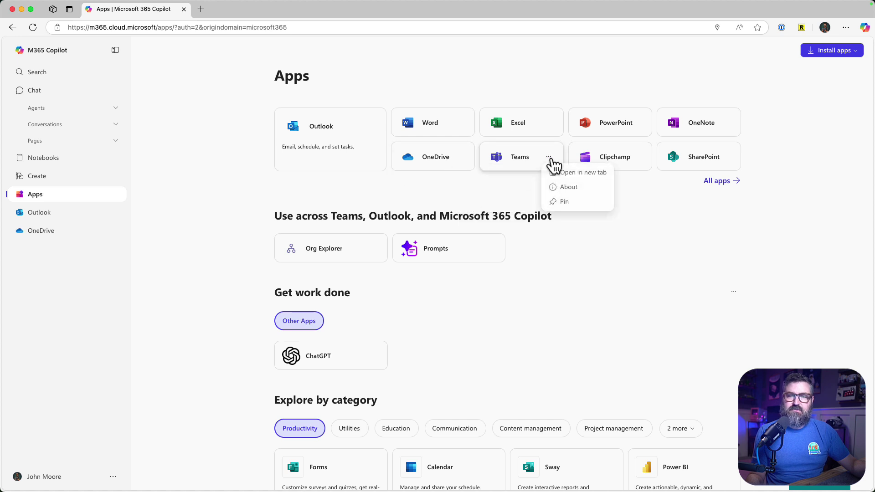
click(562, 203)
click(643, 158)
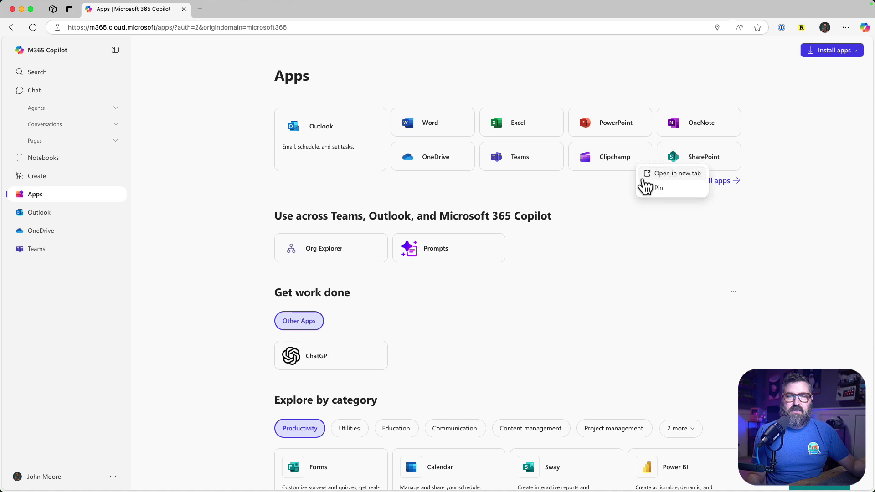
click(648, 191)
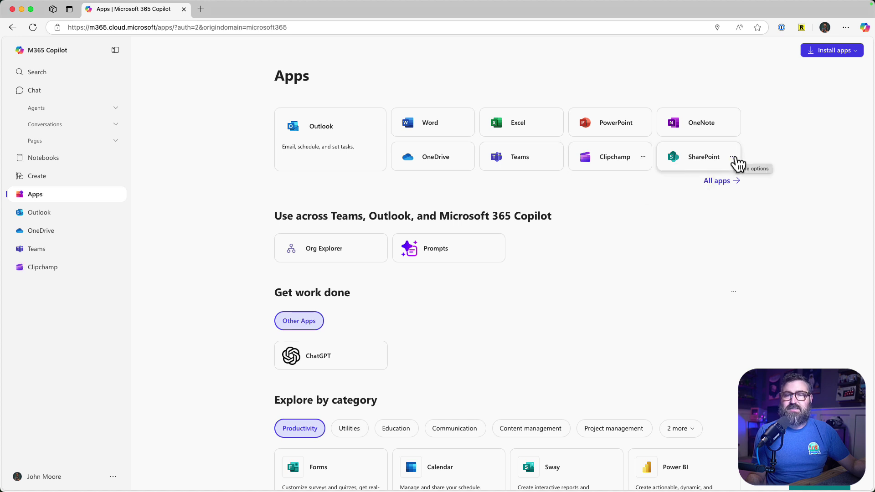
click(732, 157)
click(748, 201)
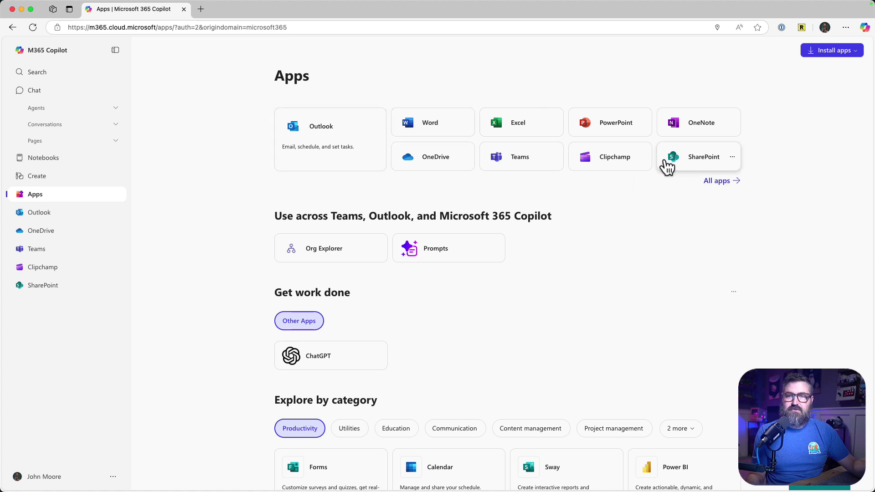
In All apps, pin the Loop app to the sidebar
click(717, 183)
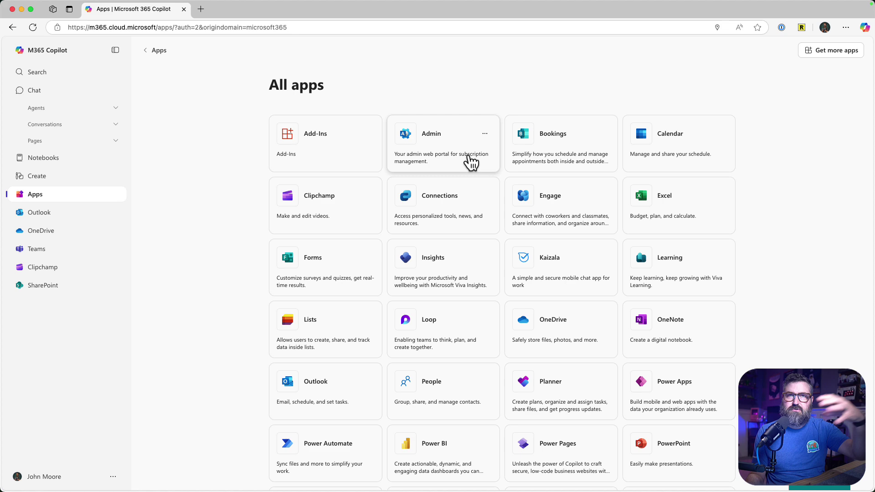
scroll(442, 214, down, 3)
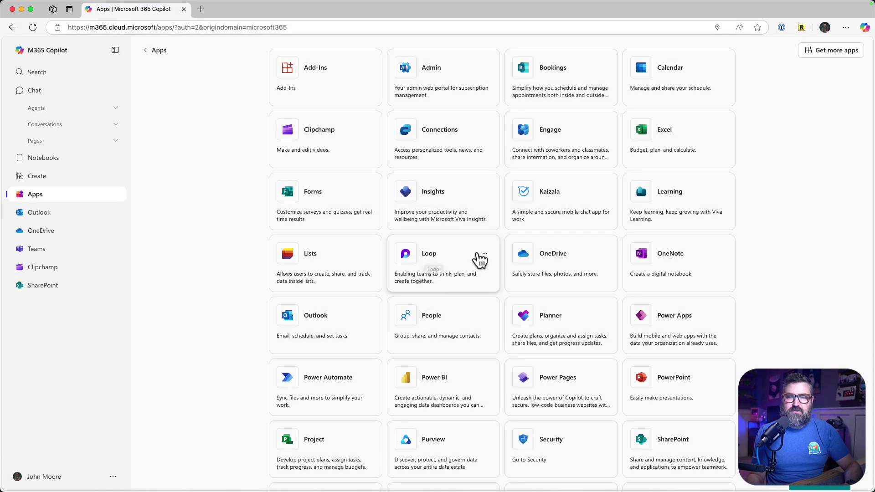
click(488, 255)
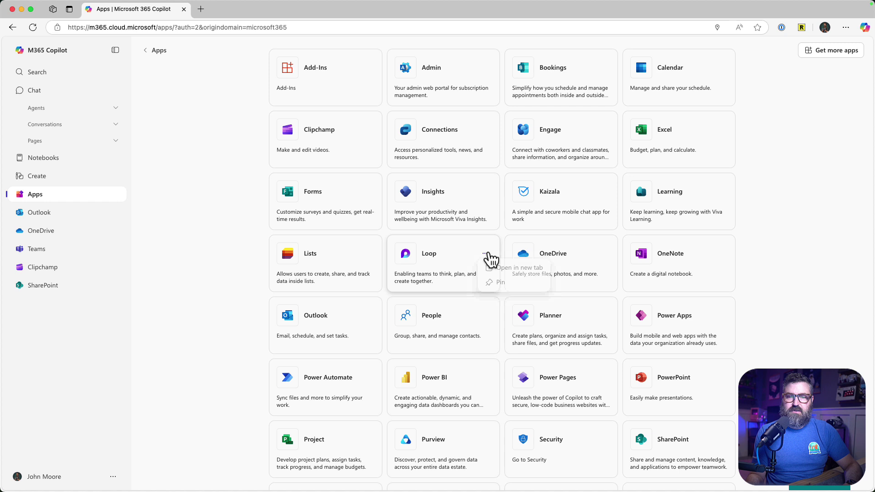
click(499, 283)
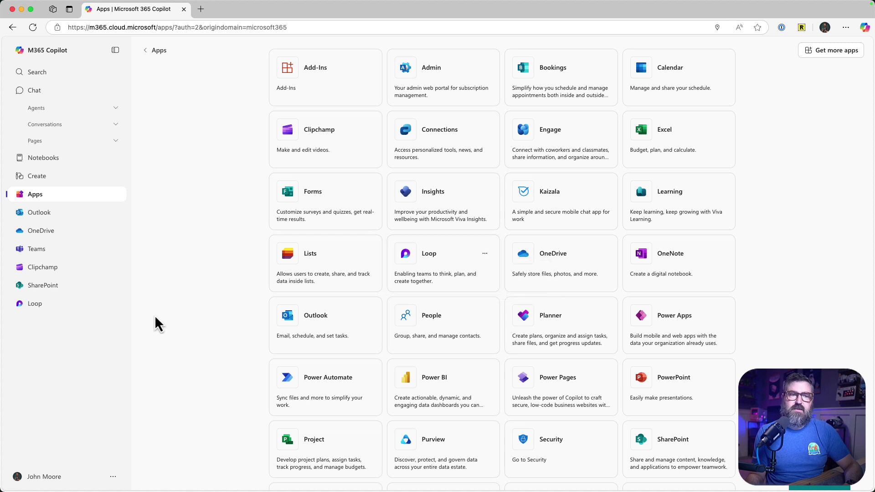
Pin the Admin app to the sidebar as well
scroll(319, 196, up, 2)
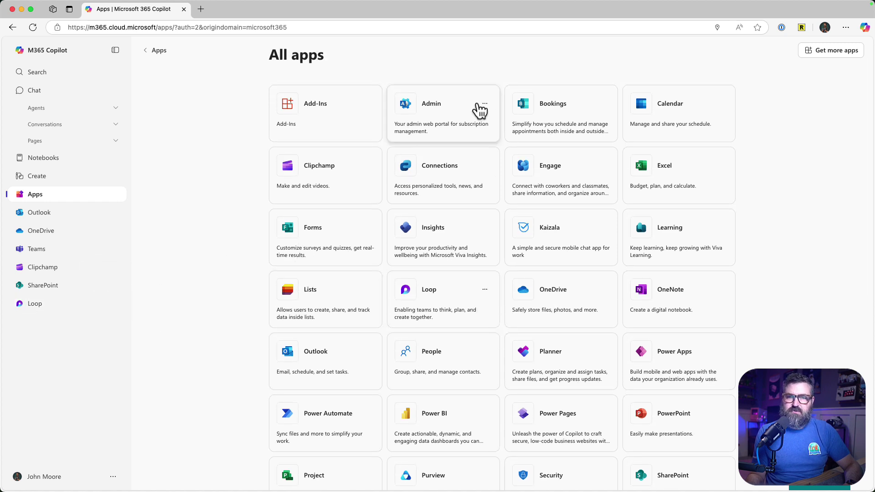
click(485, 104)
click(488, 132)
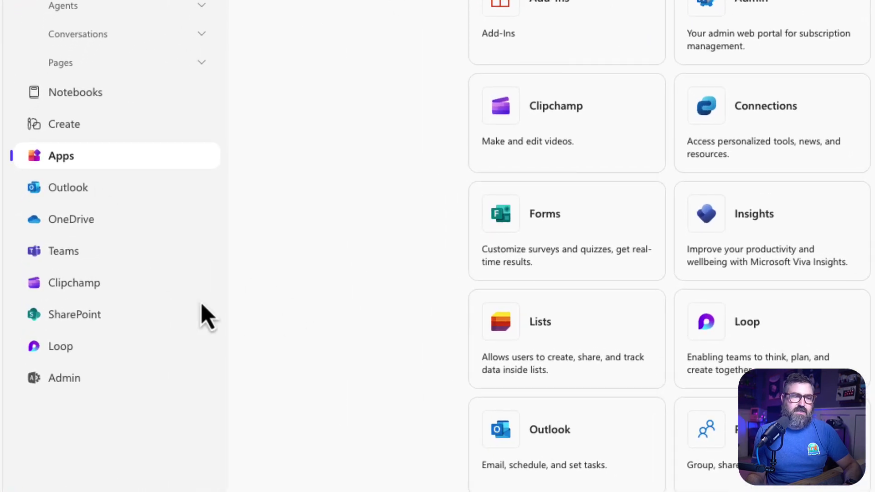
mouse_move(37, 248)
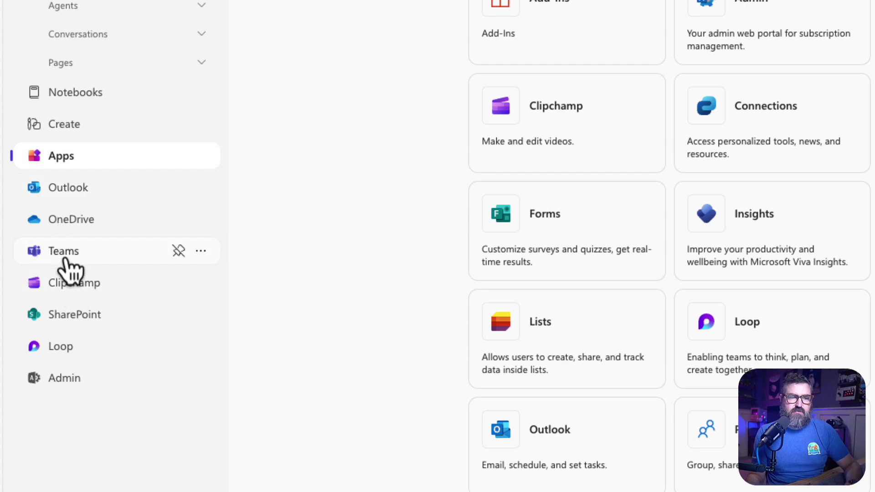
Drag Teams above OneDrive and SharePoint above Clipchamp in the pinned sidebar list
drag(62, 255, 68, 193)
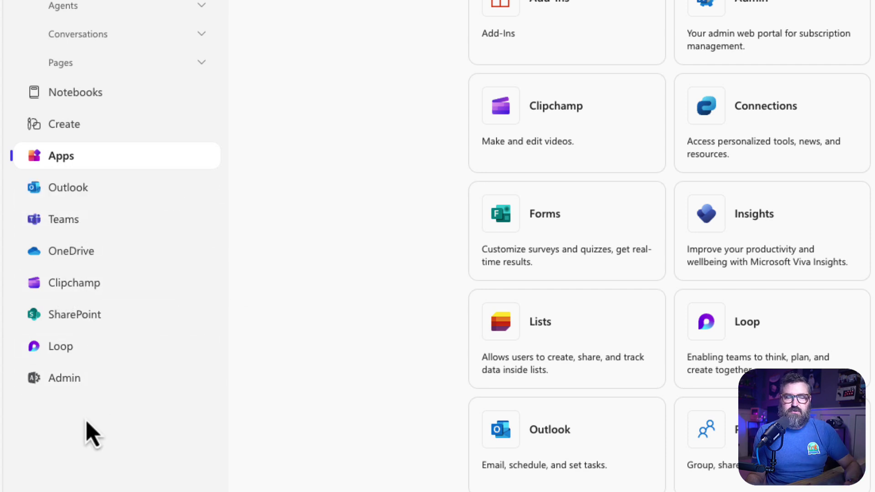
mouse_move(74, 283)
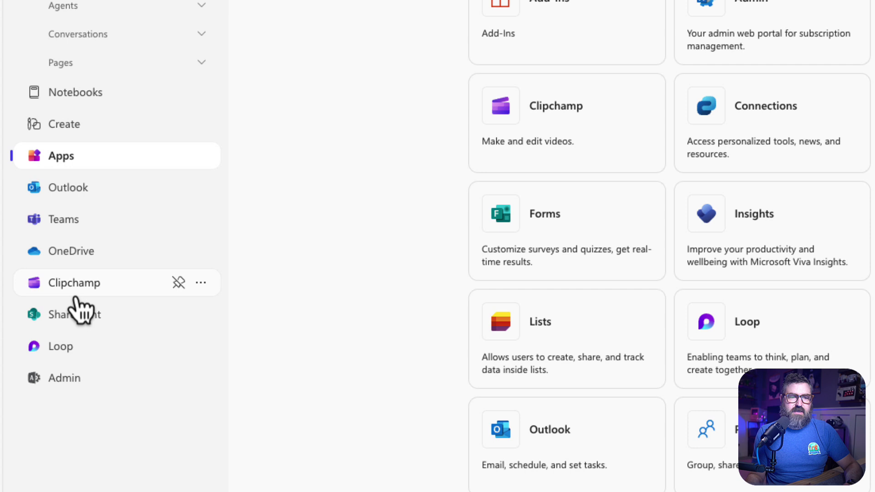
mouse_move(76, 296)
mouse_down()
mouse_move(81, 323)
mouse_move(75, 224)
mouse_up()
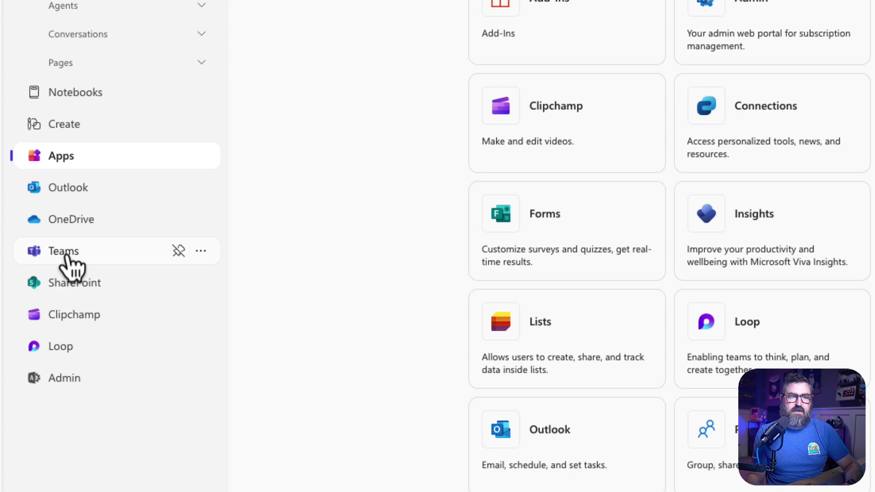
drag(66, 253, 65, 226)
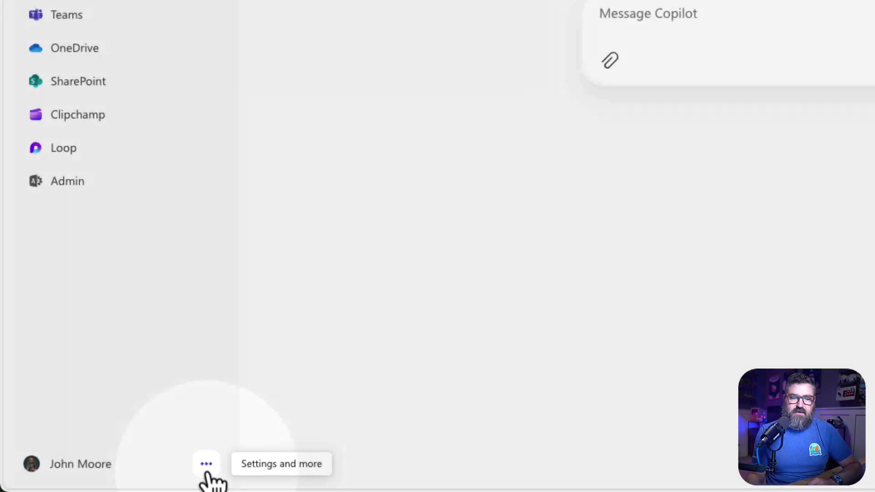
click(207, 473)
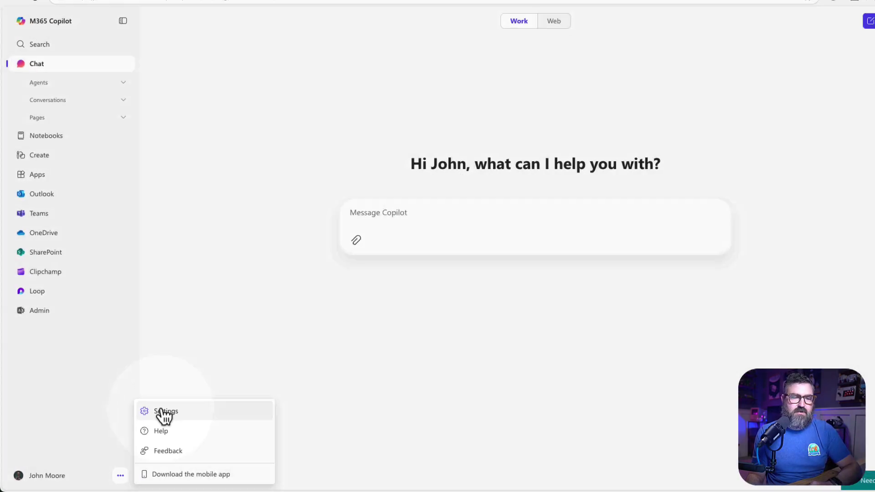
click(164, 414)
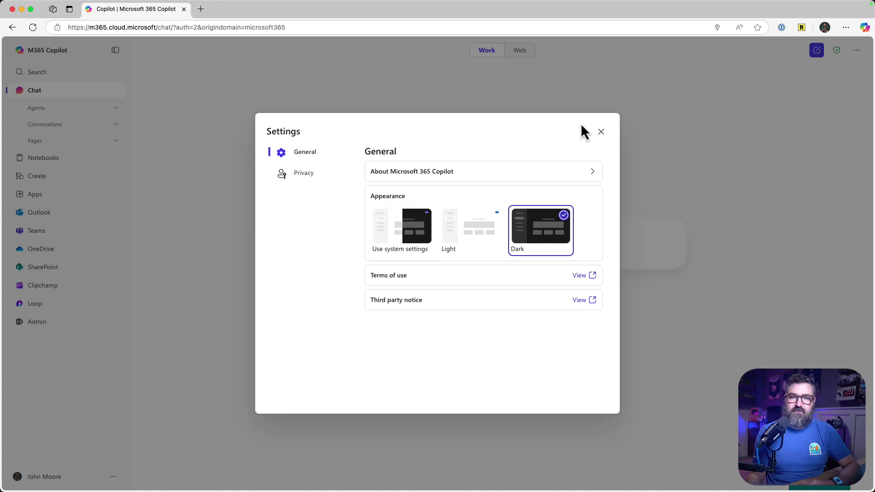
click(601, 133)
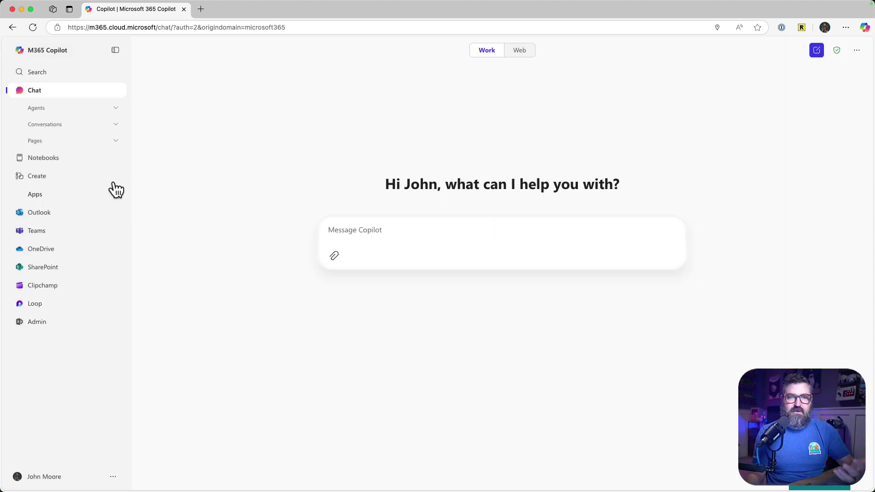
click(111, 477)
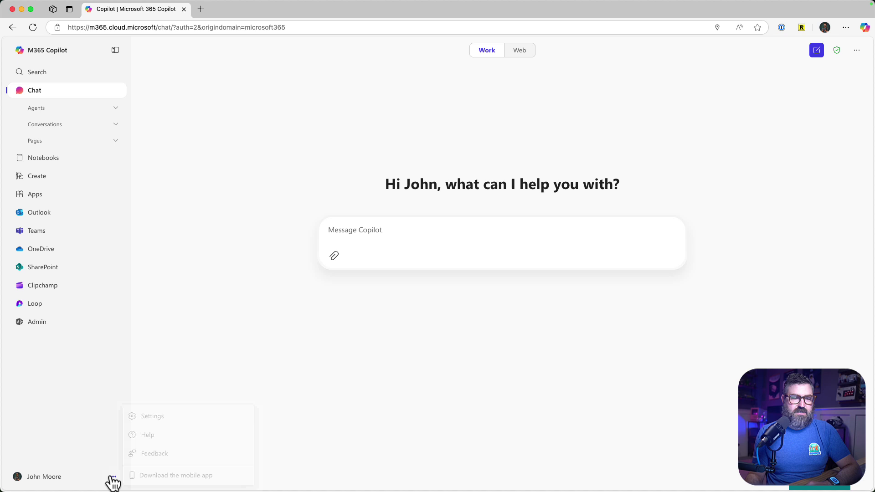
click(140, 420)
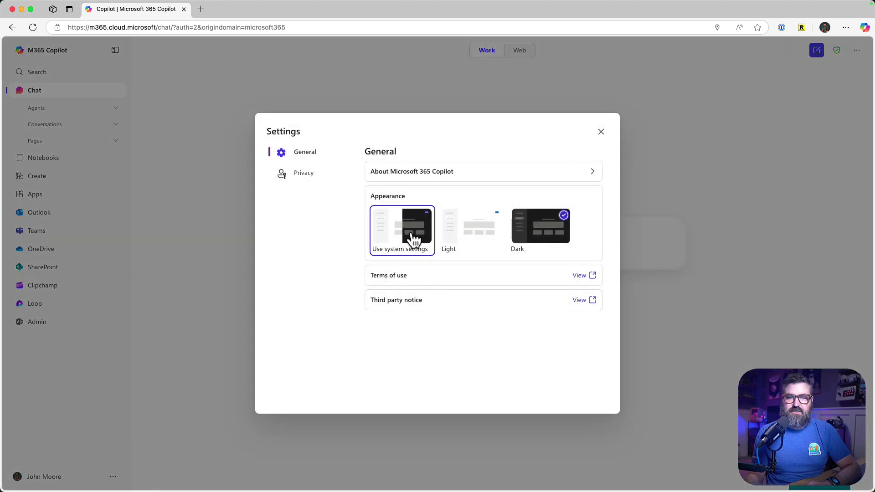
click(606, 135)
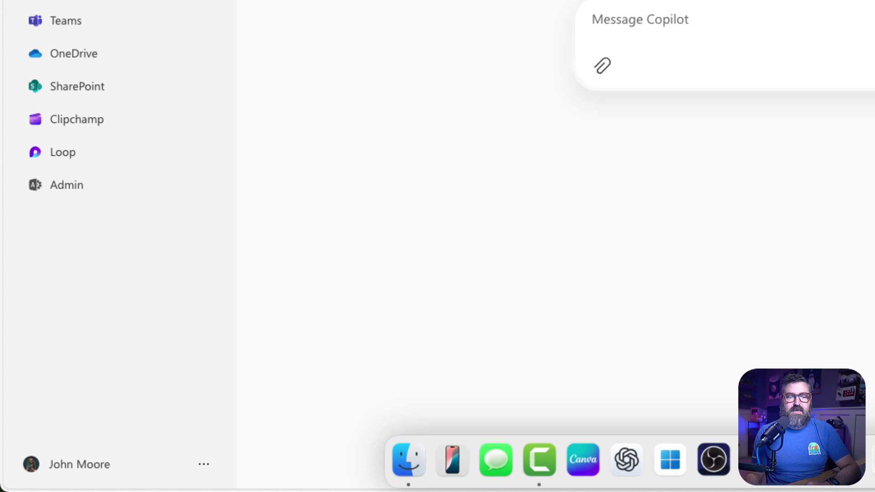
click(64, 464)
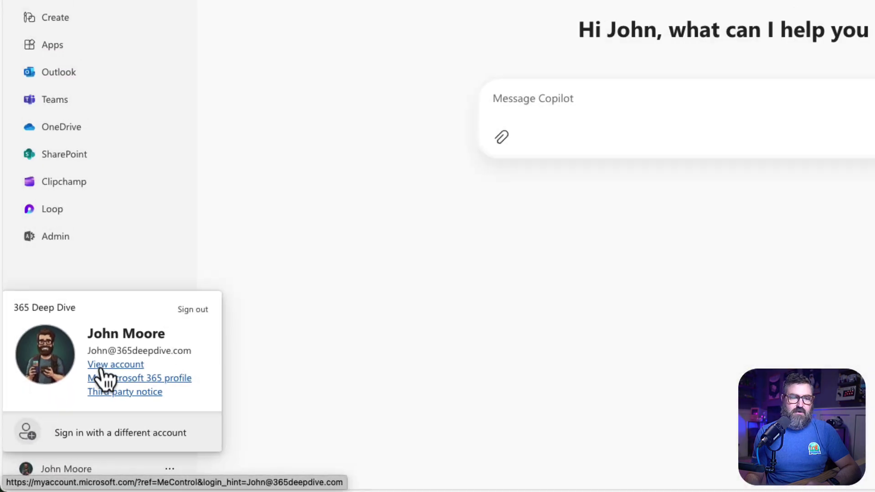
click(101, 364)
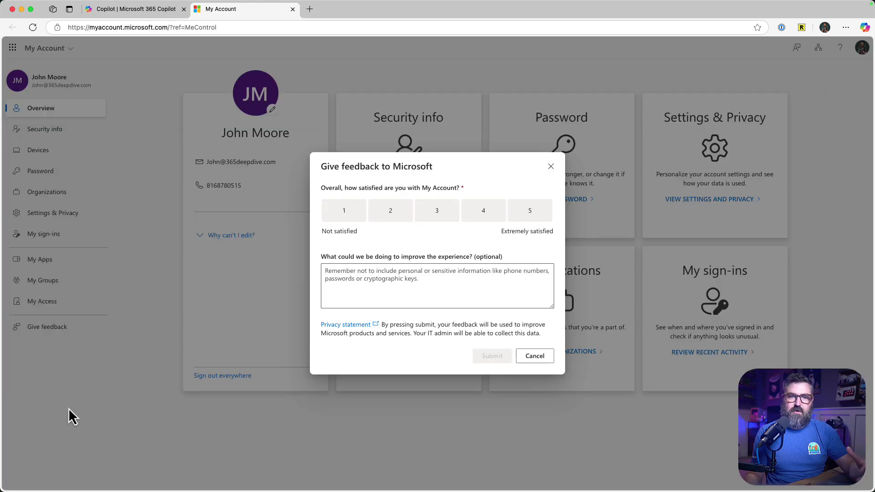
click(550, 167)
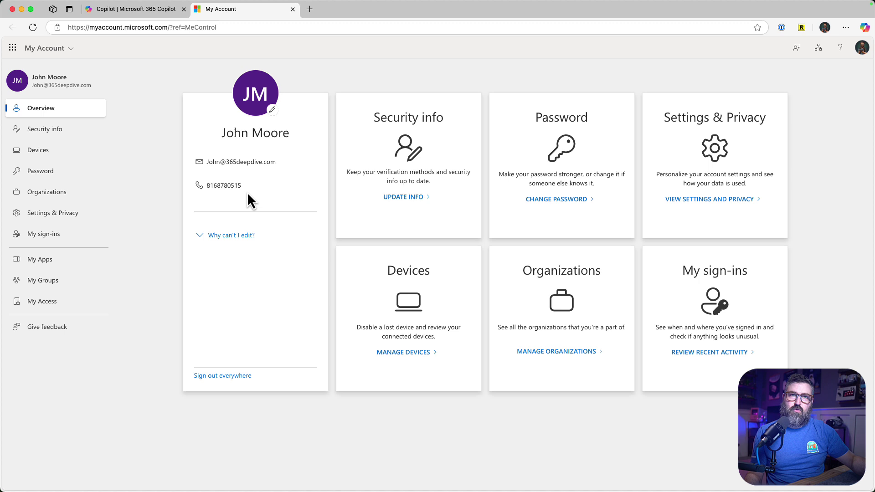
click(292, 9)
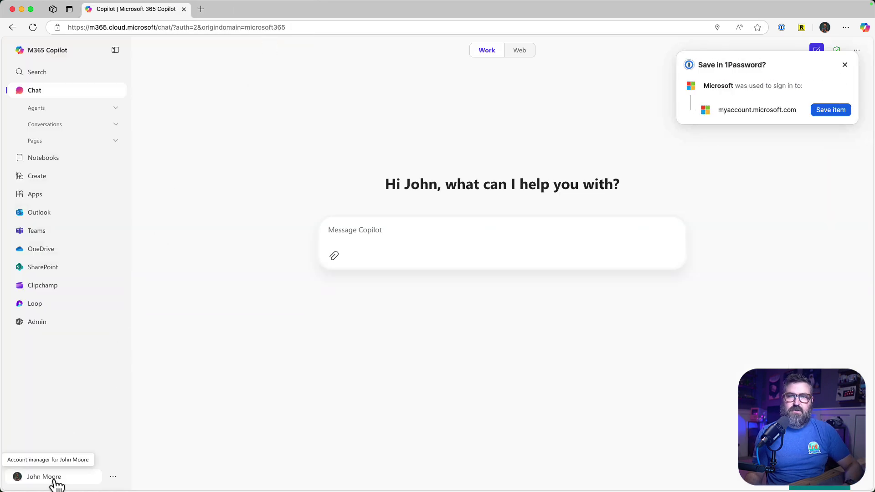
Dismiss the 'Save in 1Password?' popup
click(845, 65)
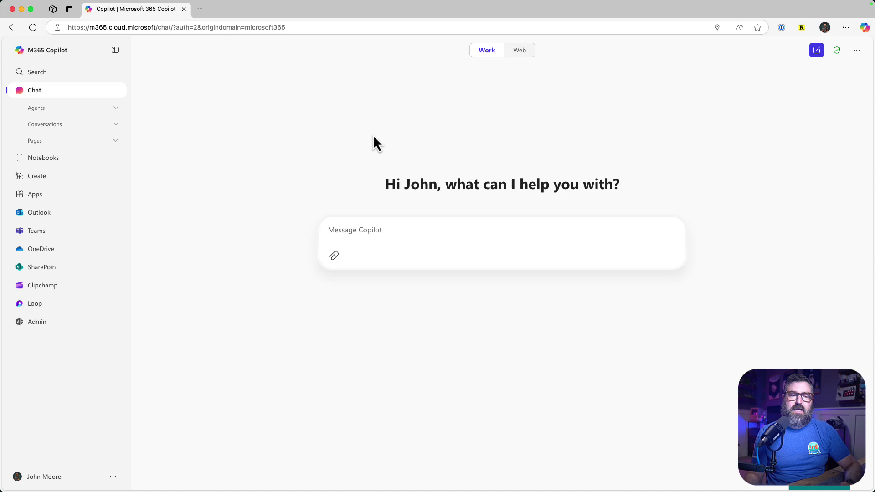